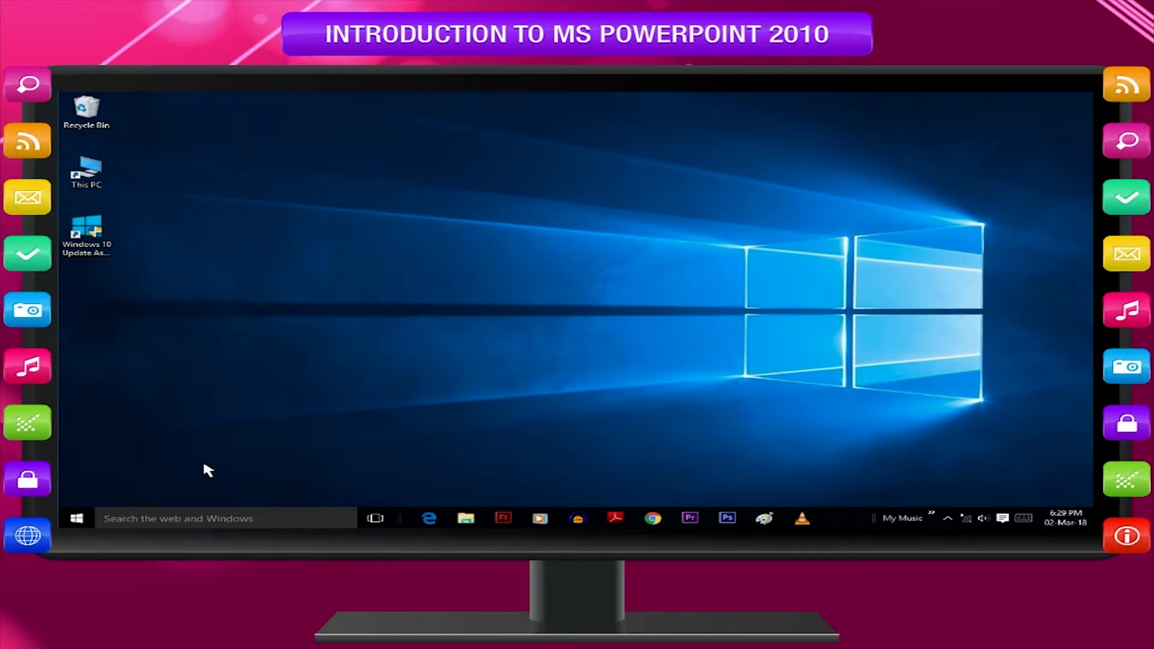
Launch Microsoft PowerPoint 2010 from the Microsoft Office group in the Start menu's app list
click(76, 518)
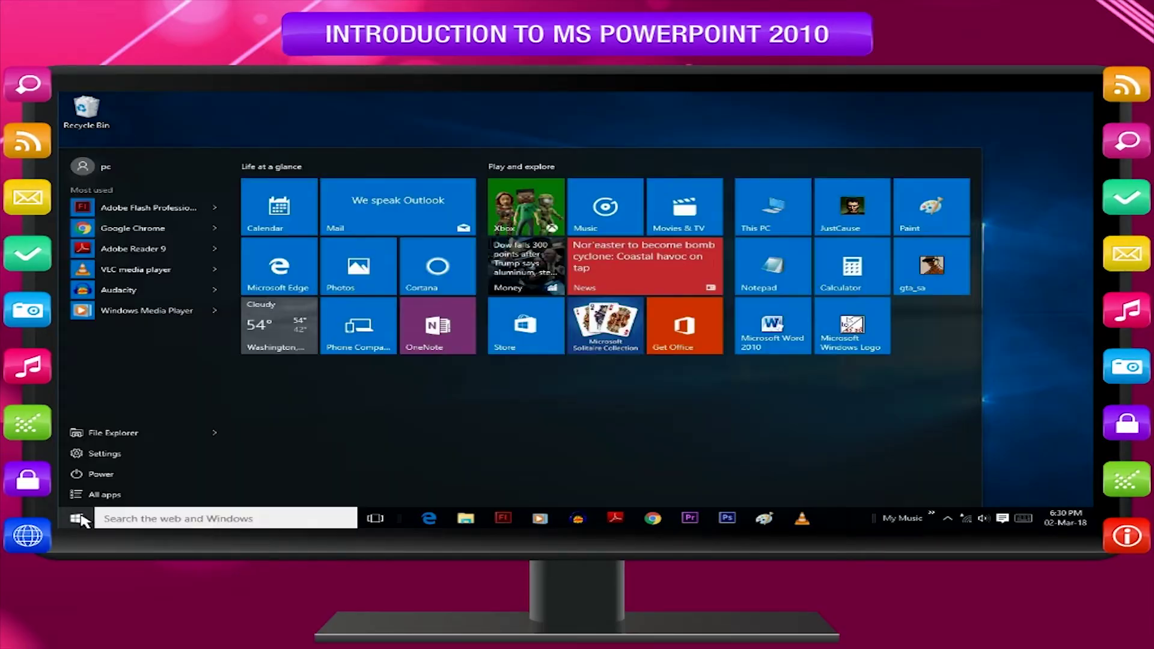
click(89, 493)
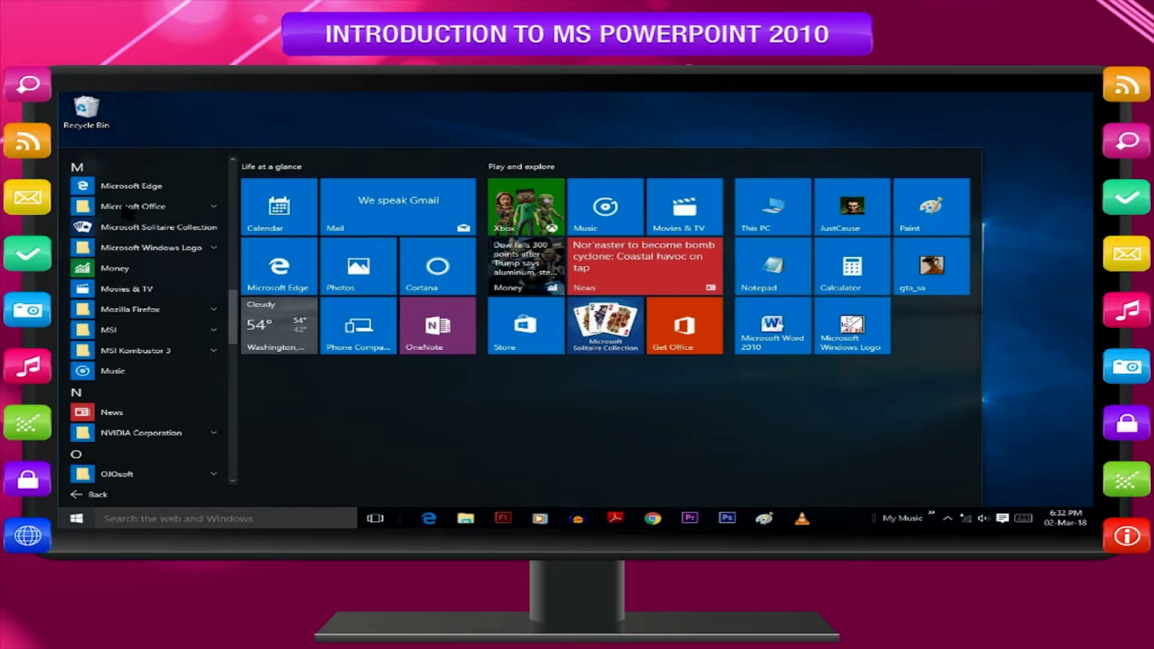
click(126, 208)
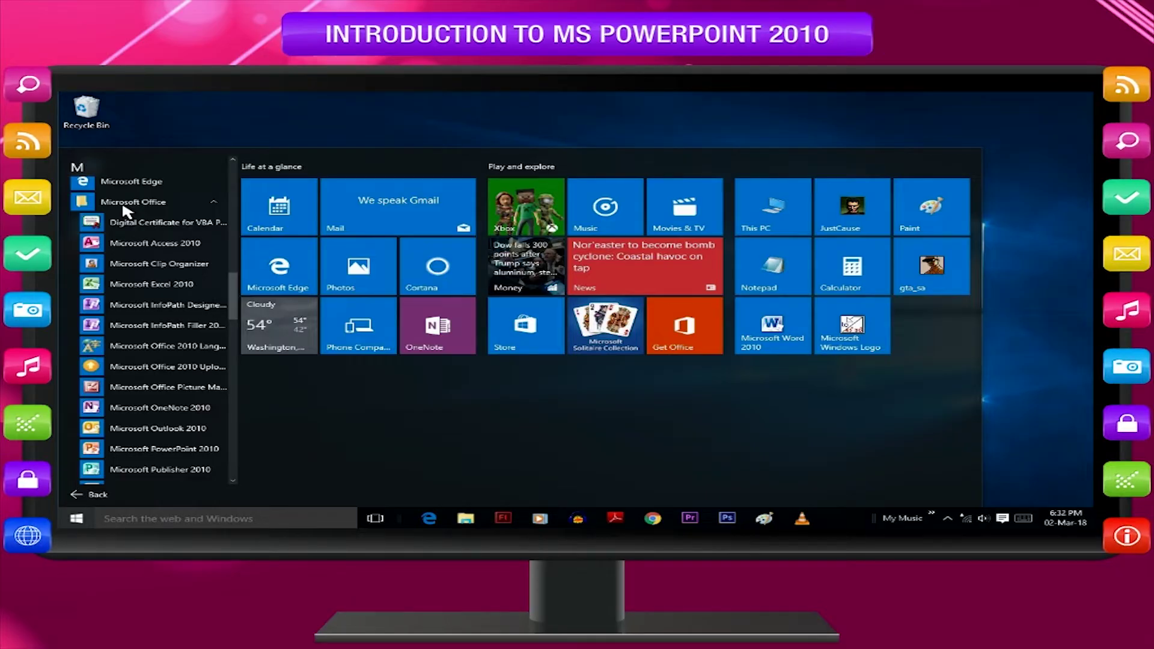
click(172, 450)
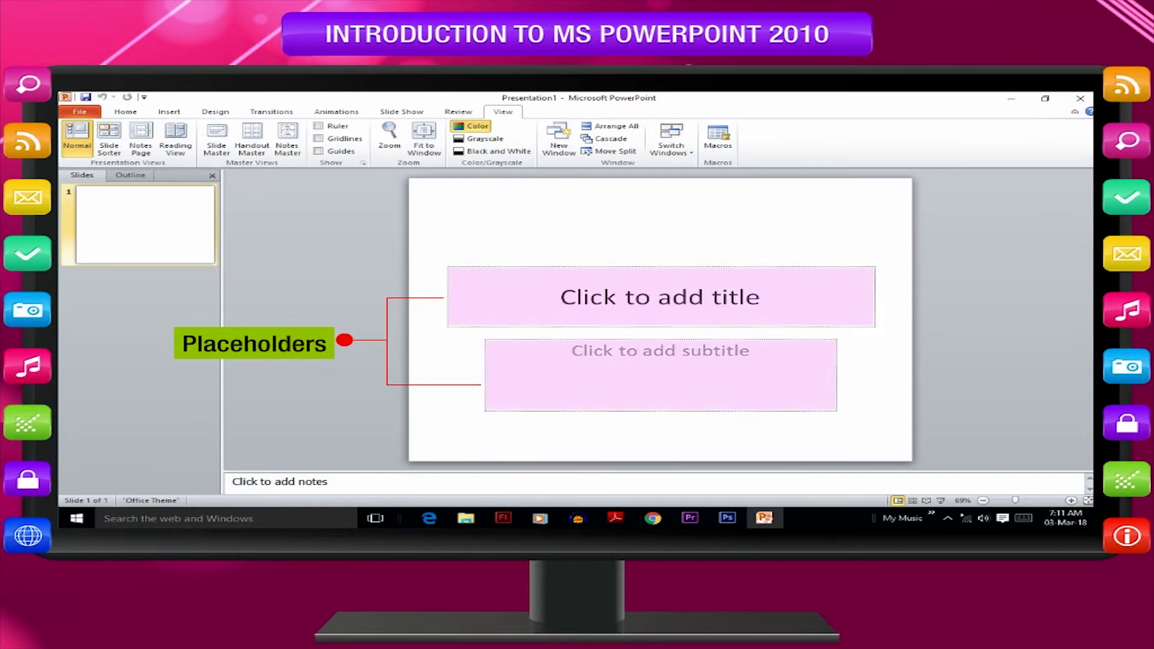
click(661, 267)
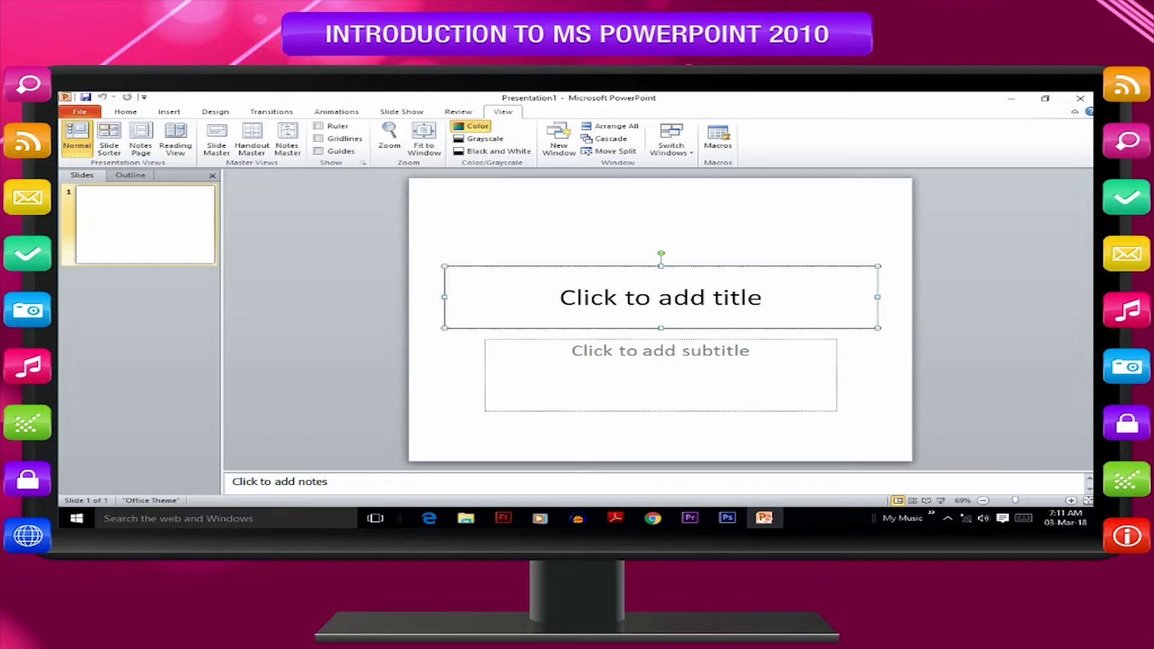
key(Up)
key(Up)
key(Up)
key(Up)
key(Up)
key(Up)
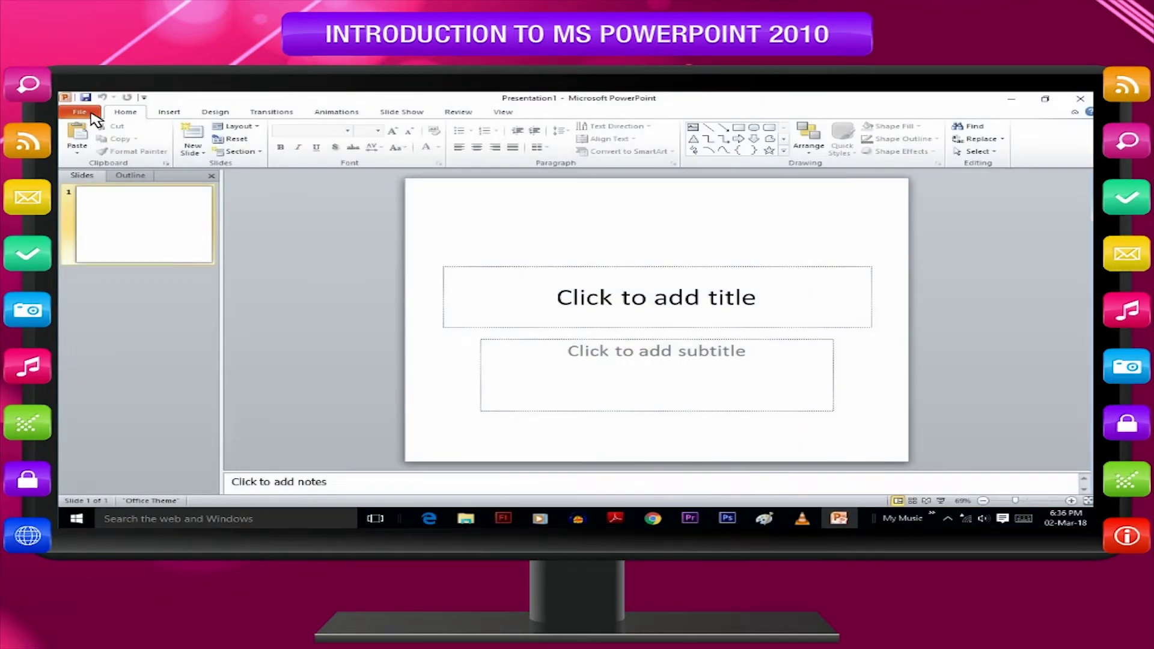
Create a new blank presentation, Presentation2, from the File menu's New options
click(92, 116)
click(102, 245)
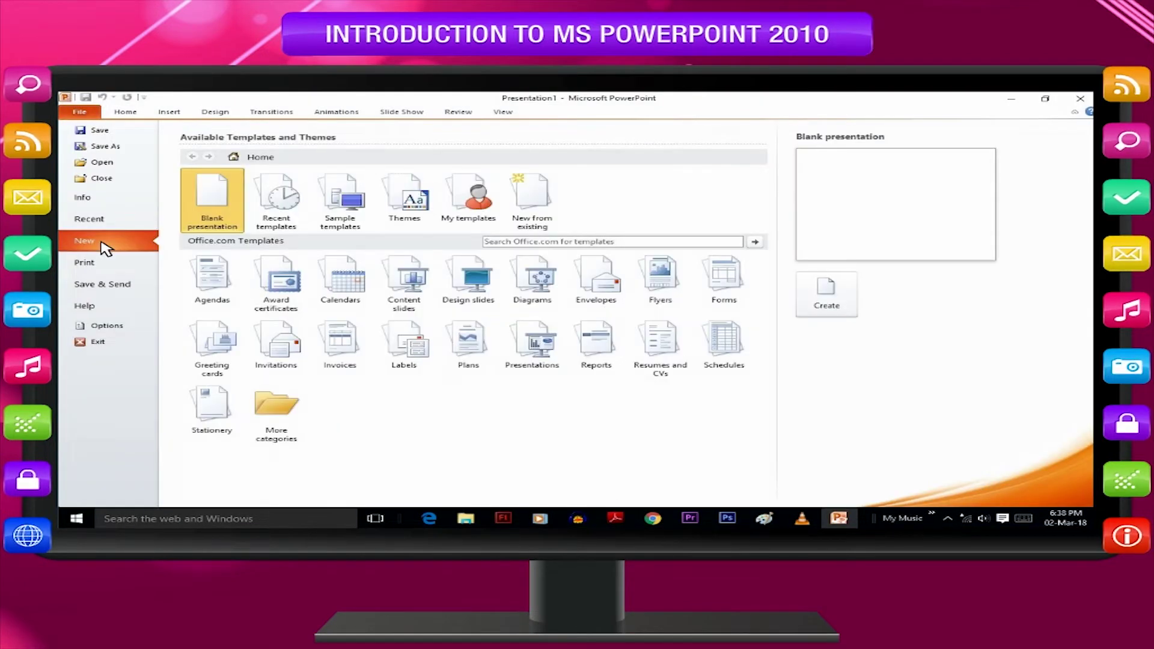
click(827, 303)
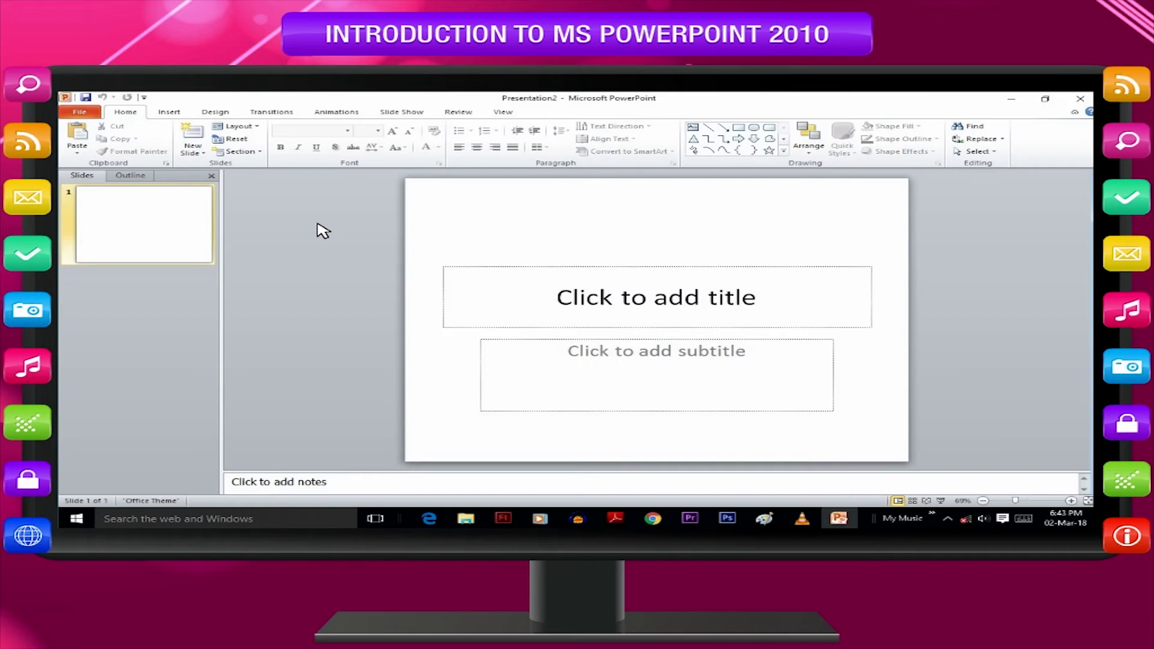
Enter 'COMPUTER' as the title on Presentation2's title slide
click(591, 297)
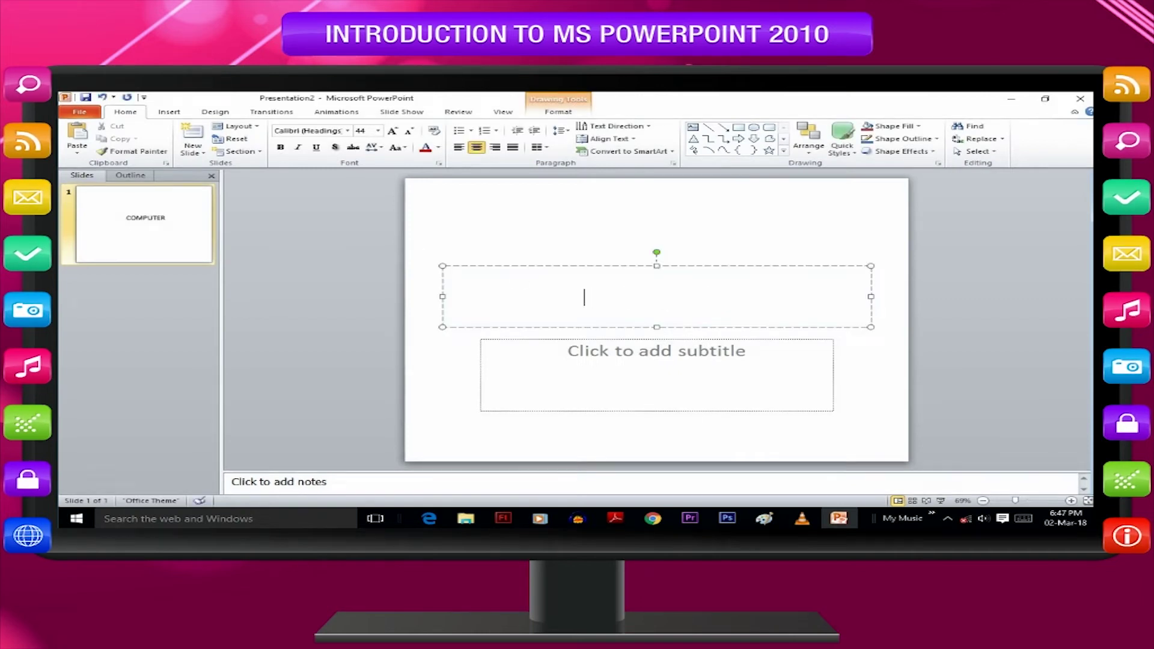
text(COMPUTER)
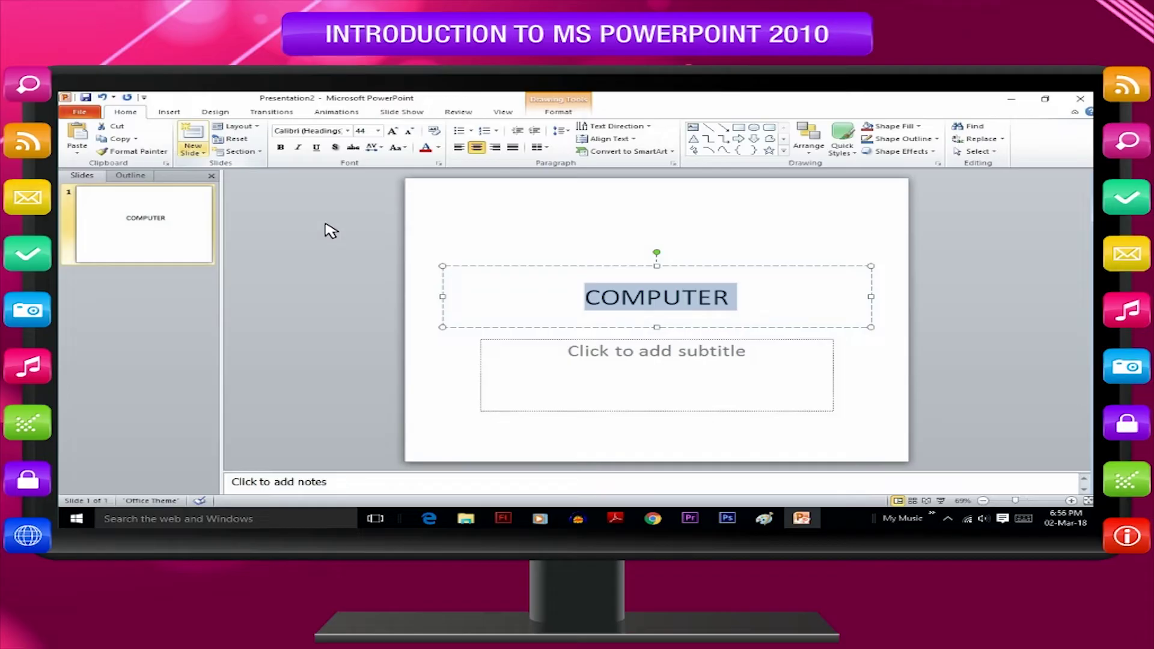
click(205, 152)
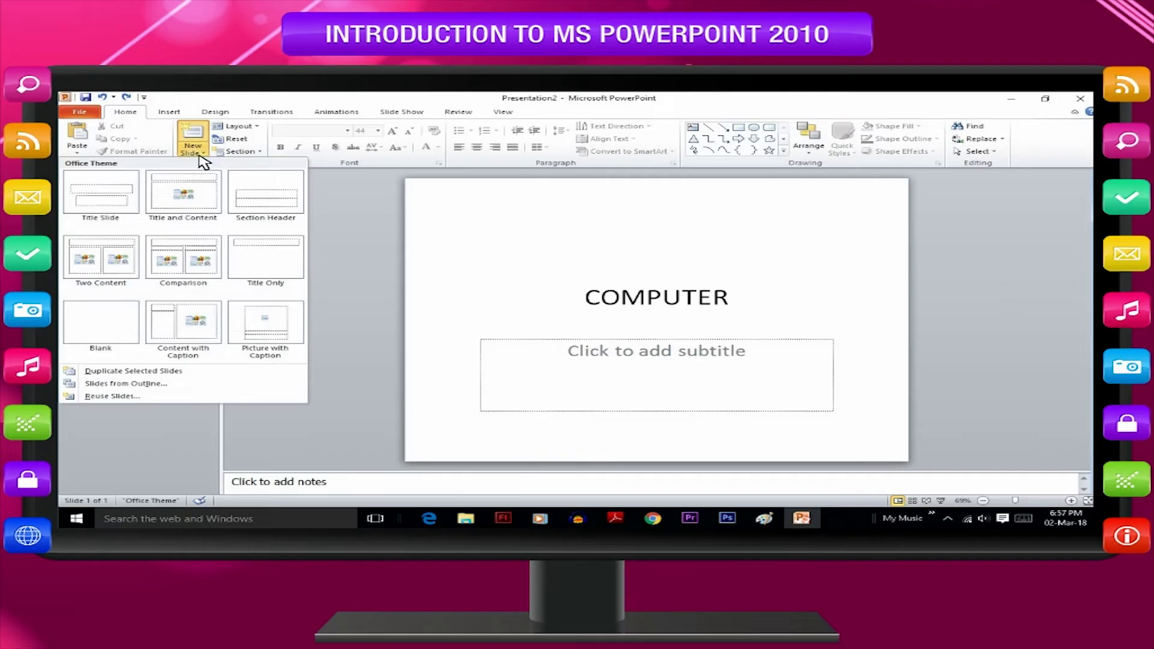
Pick the Title Slide layout from the New Slide gallery
click(110, 204)
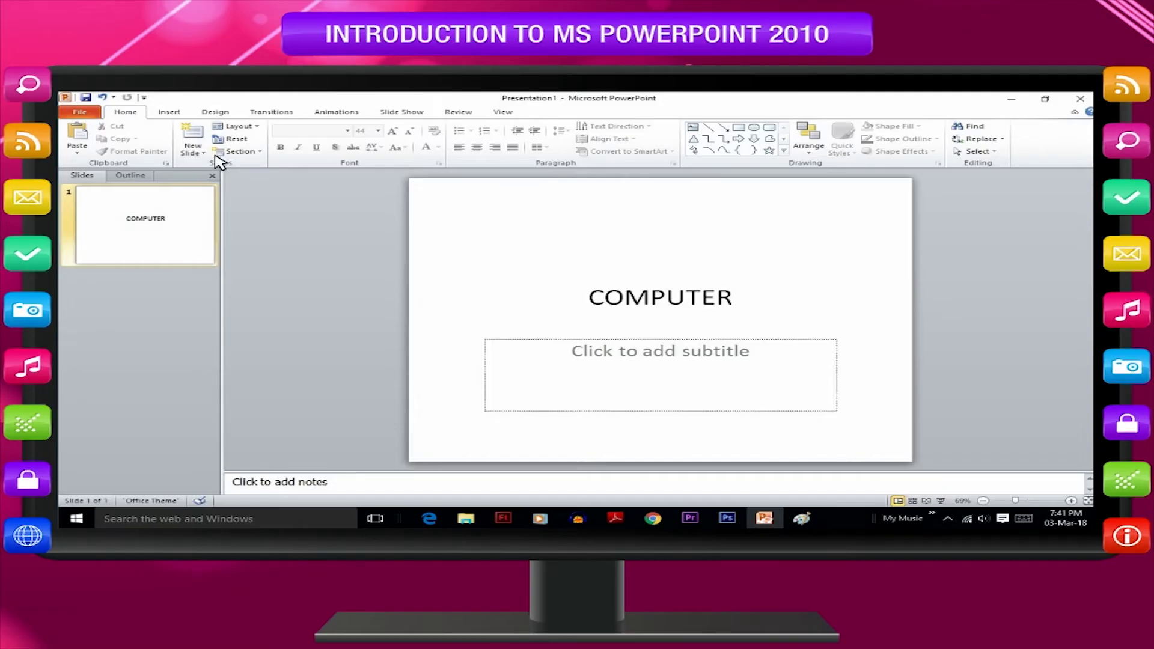
Switch the COMPUTER slide to the Comparison layout
click(241, 128)
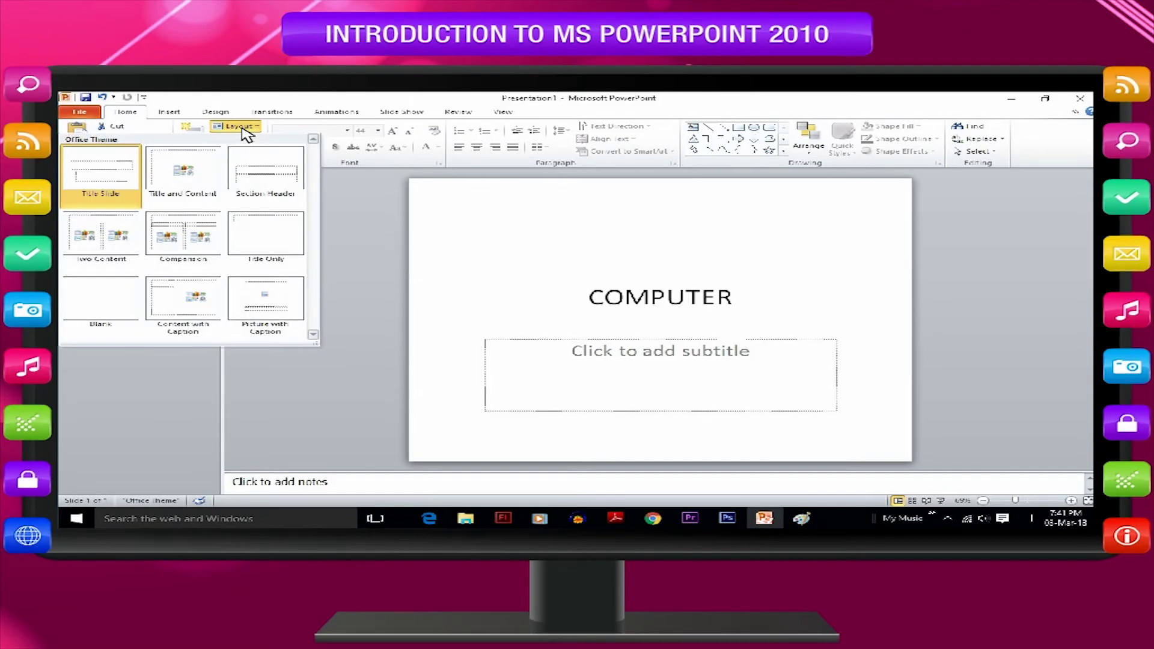
click(205, 240)
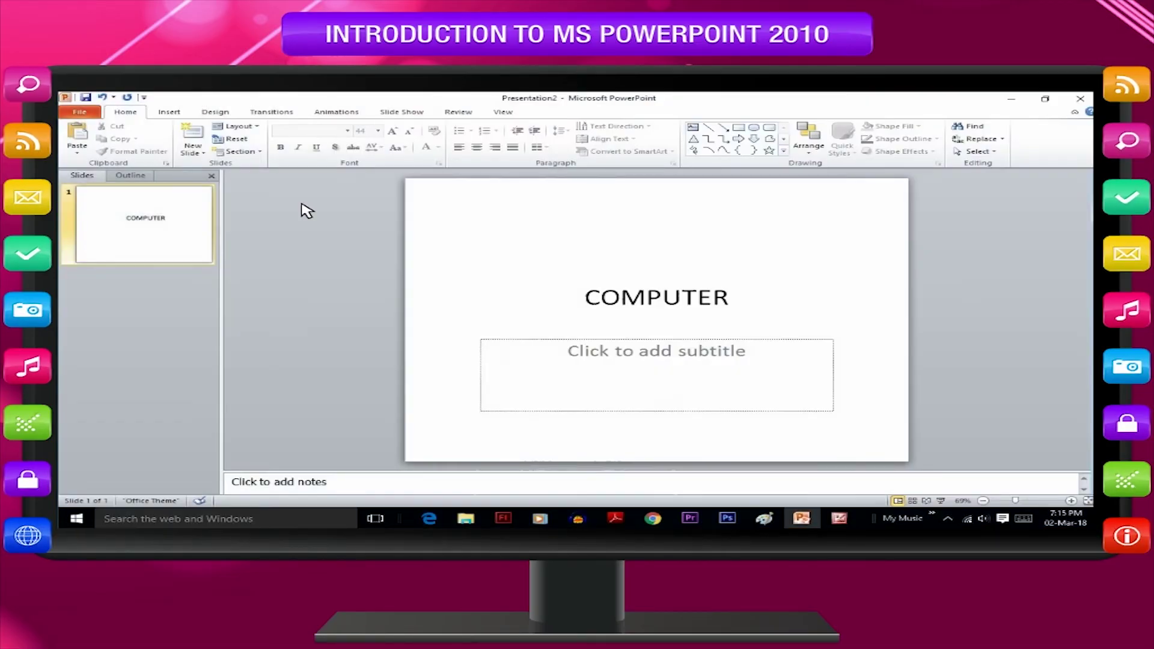
Copy the COMPUTER title slide and paste the duplicate as slide 2
right_click(152, 204)
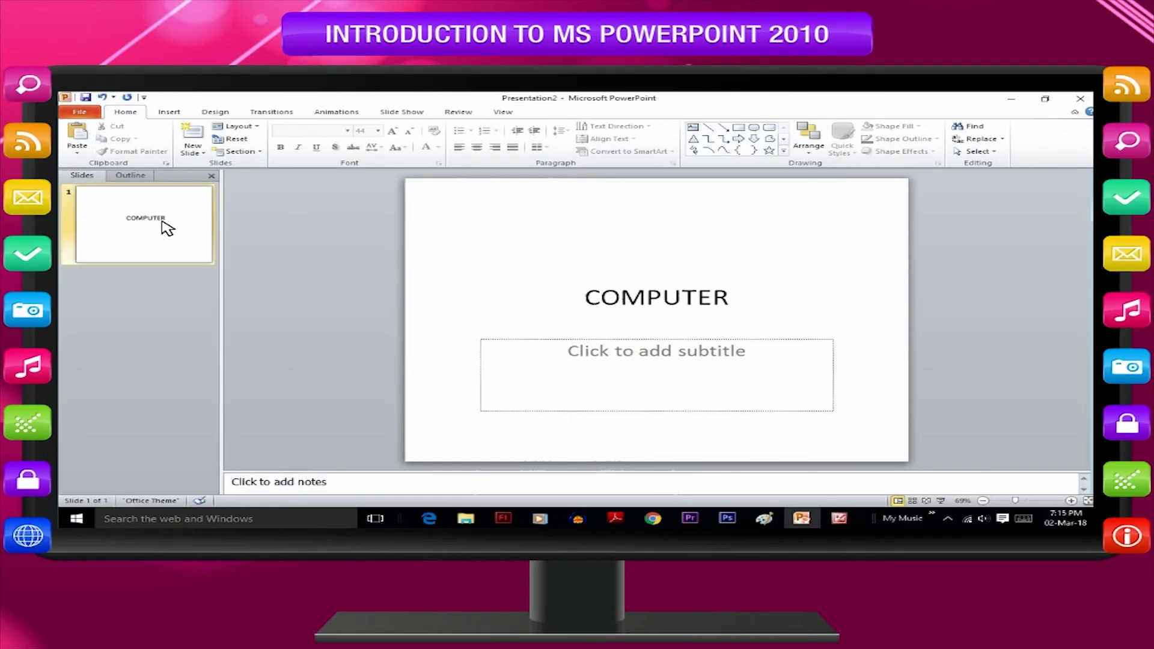
right_click(140, 293)
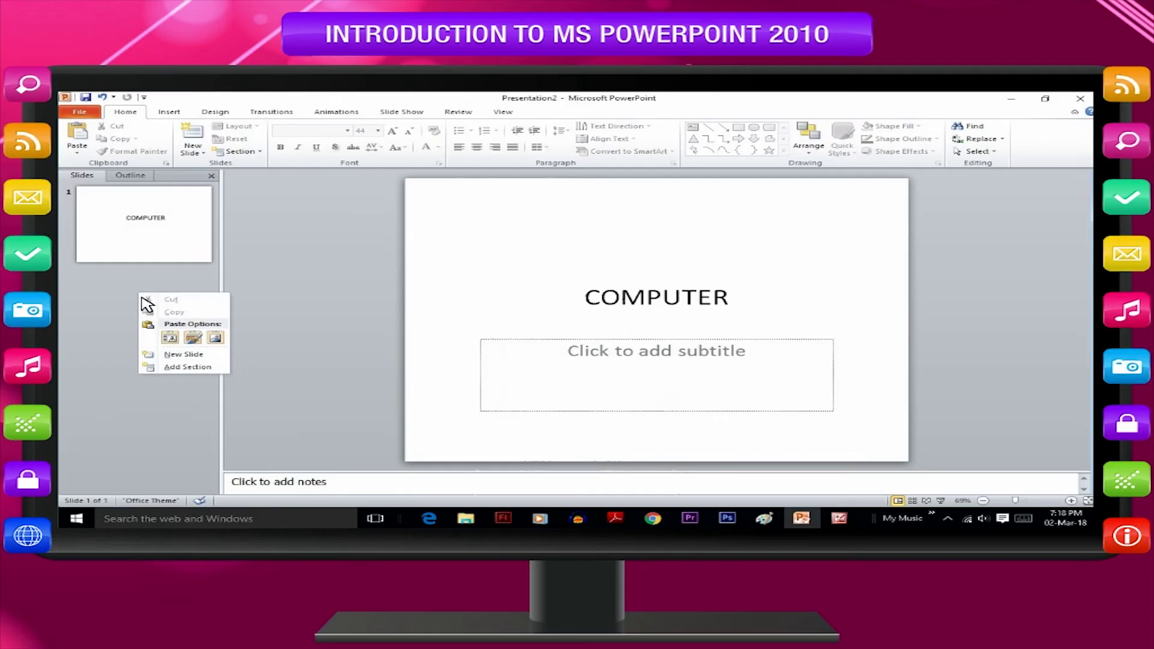
click(170, 337)
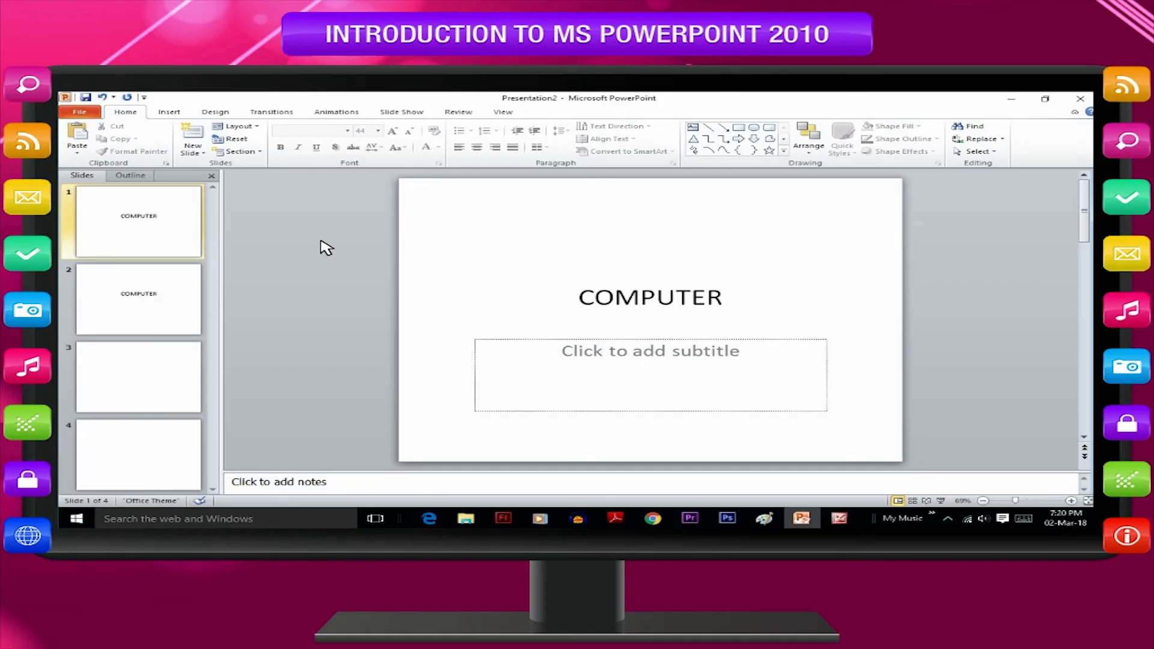
Move the second COMPUTER slide to position 4, after the blank slides, then select slides 1–3
click(170, 307)
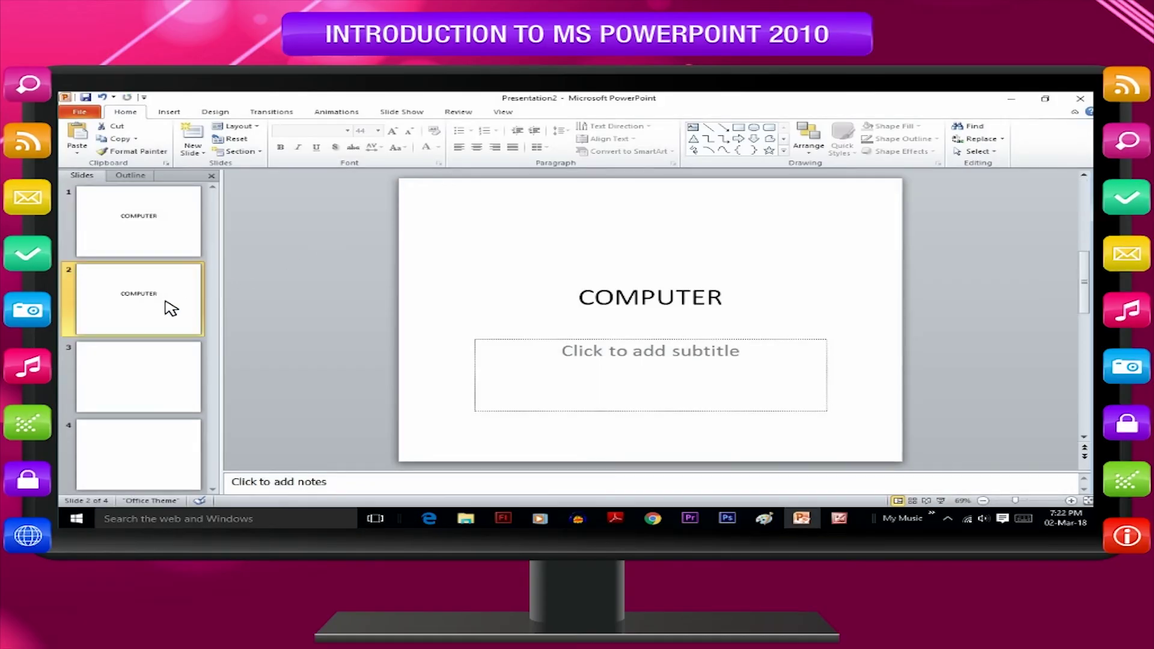
drag(171, 308, 171, 443)
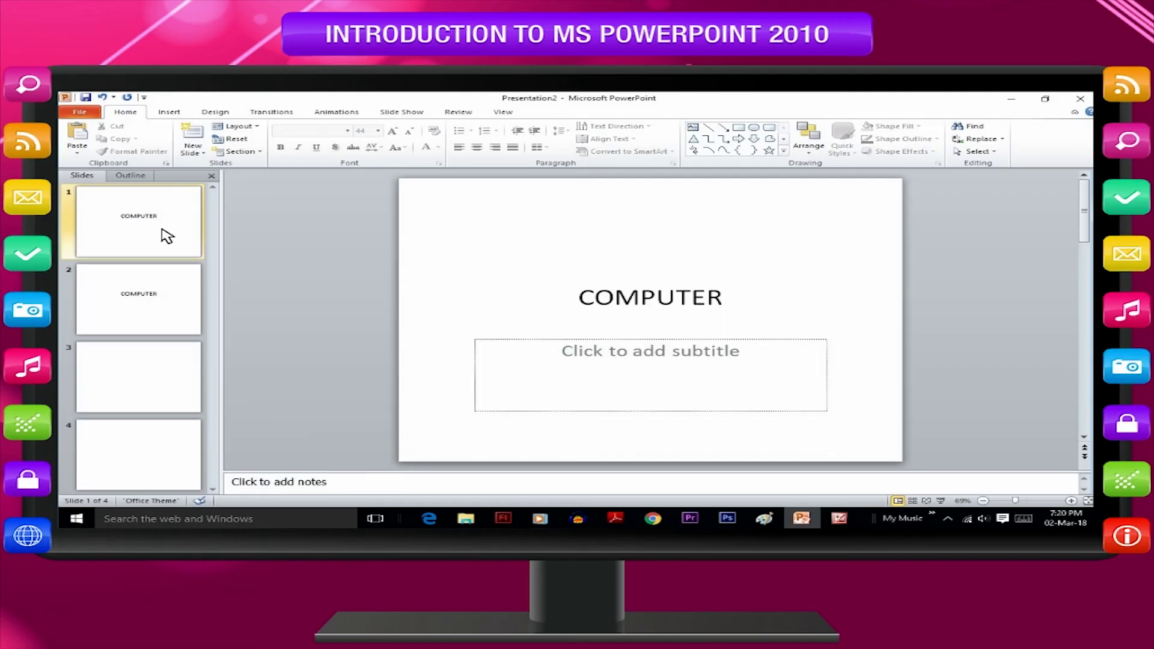
shift+click(171, 372)
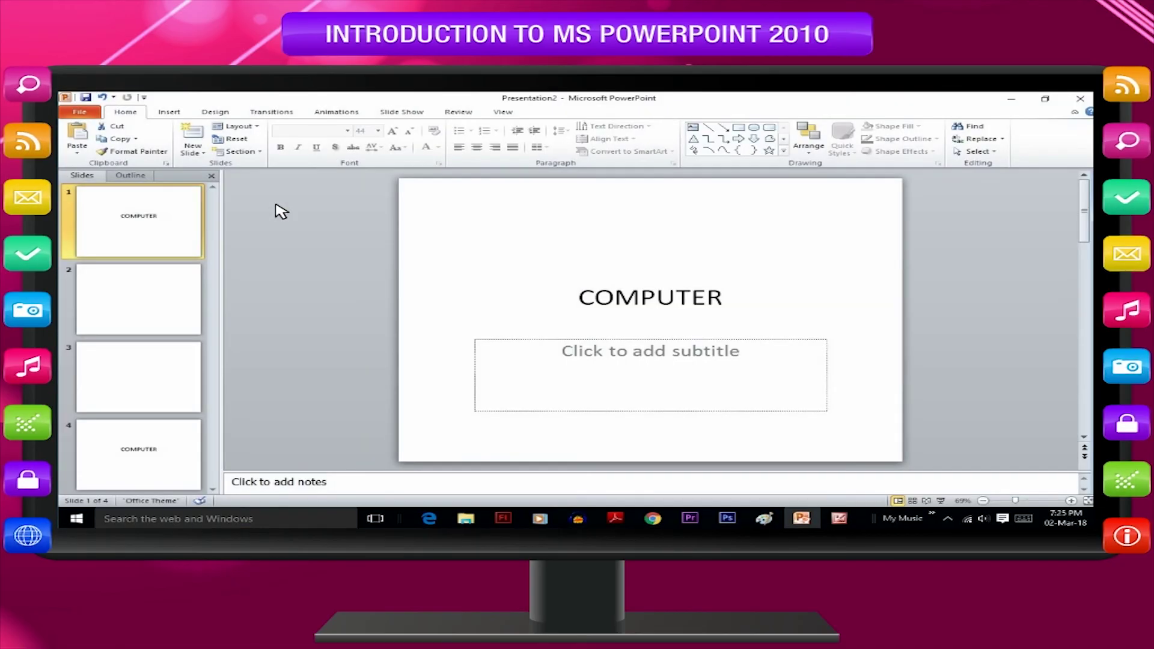
Delete the first COMPUTER slide, leaving three slides
right_click(166, 223)
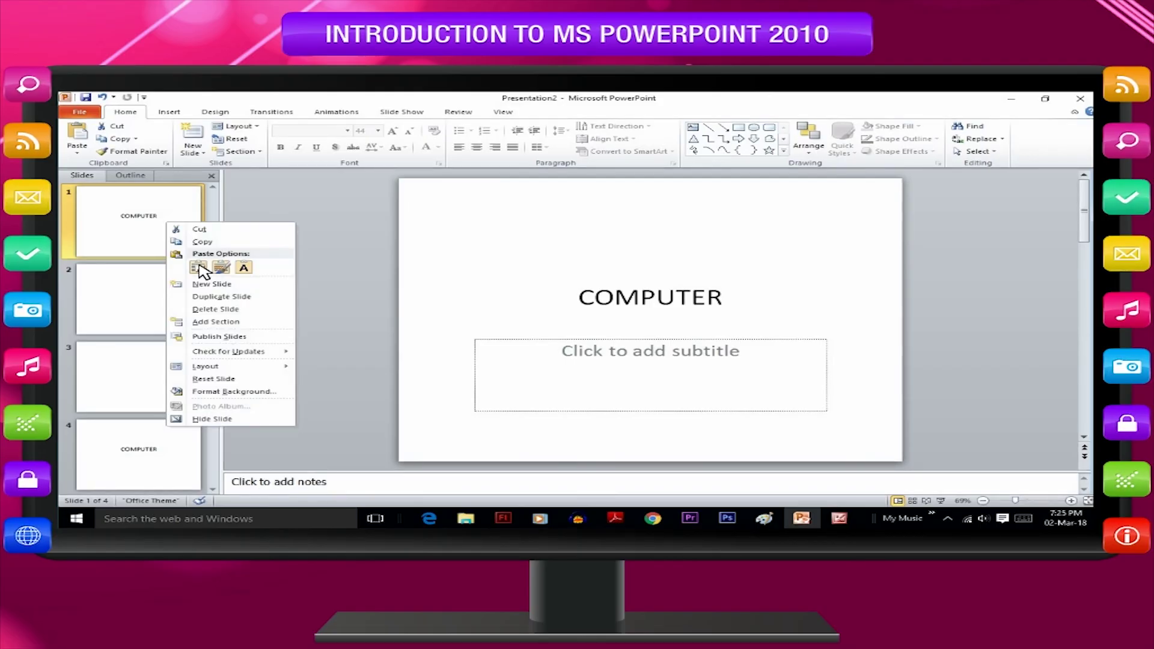
click(236, 310)
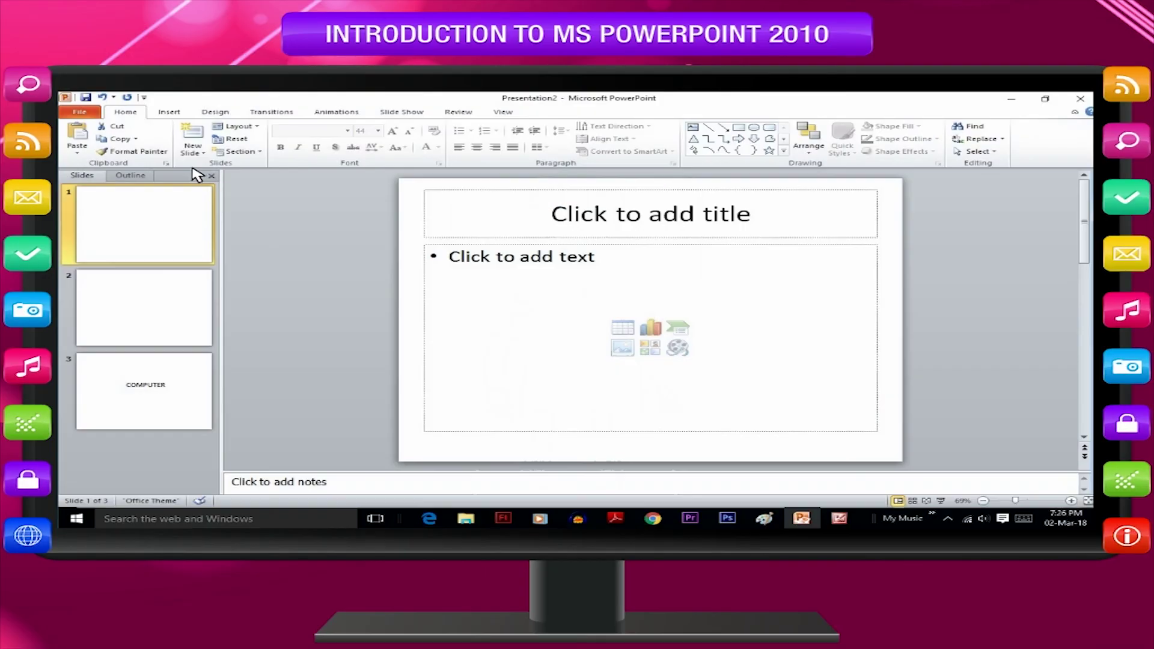
Save the presentation as 'Pre 1.pptx' in Documents
click(83, 114)
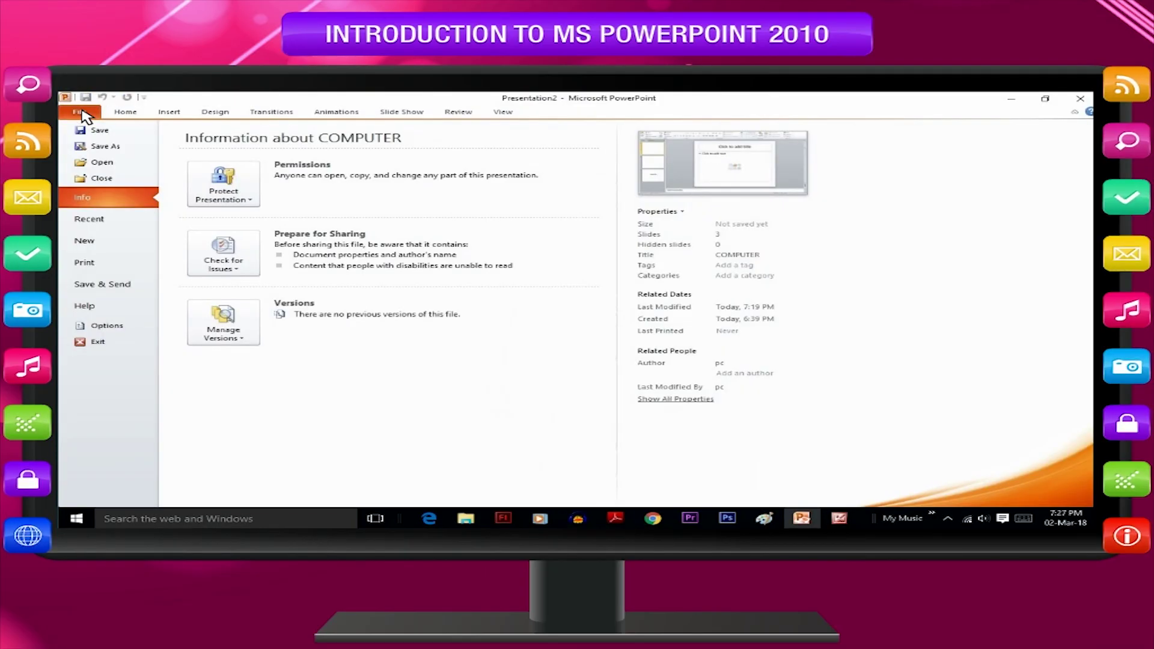
click(100, 130)
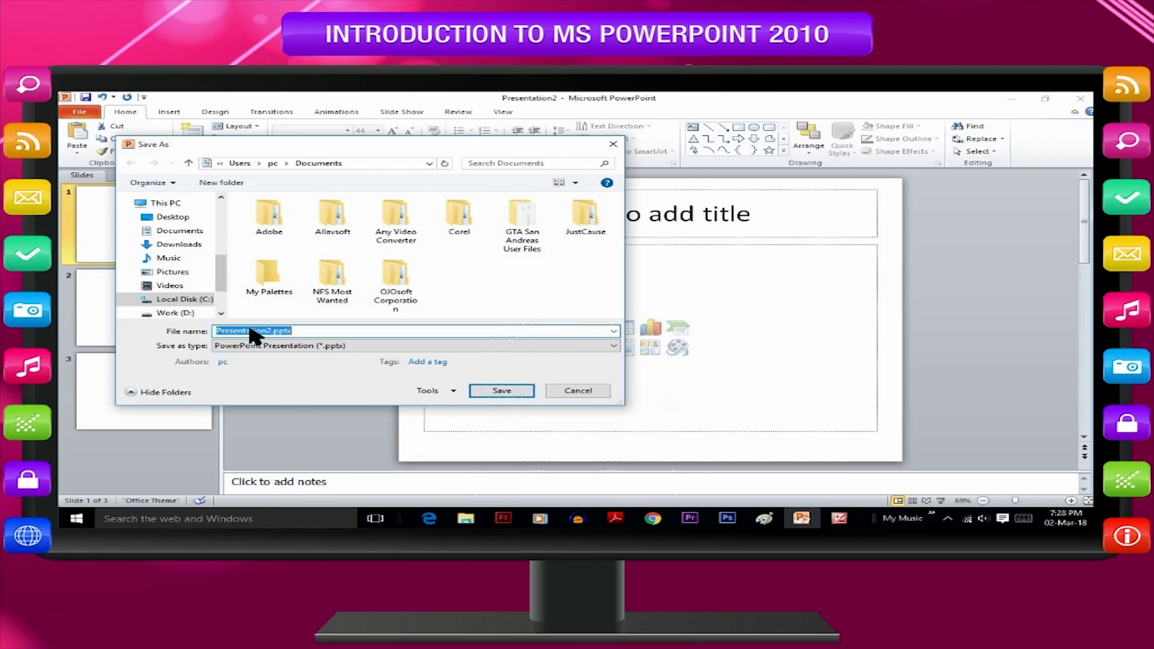
text(Pre 1.pp)
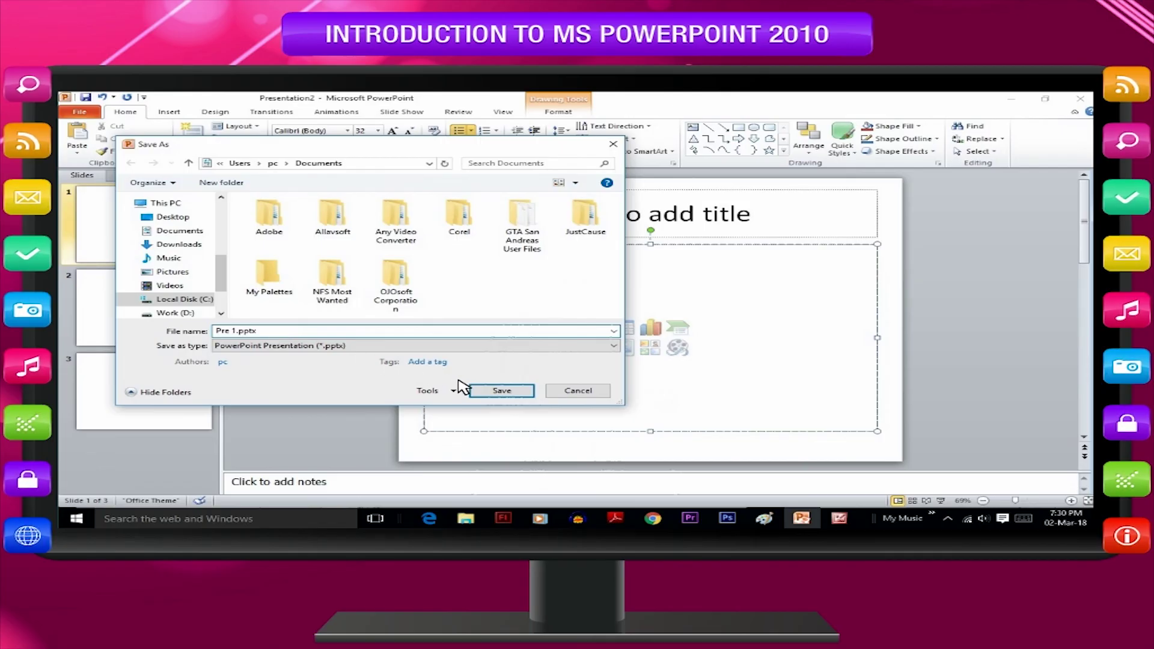
click(504, 393)
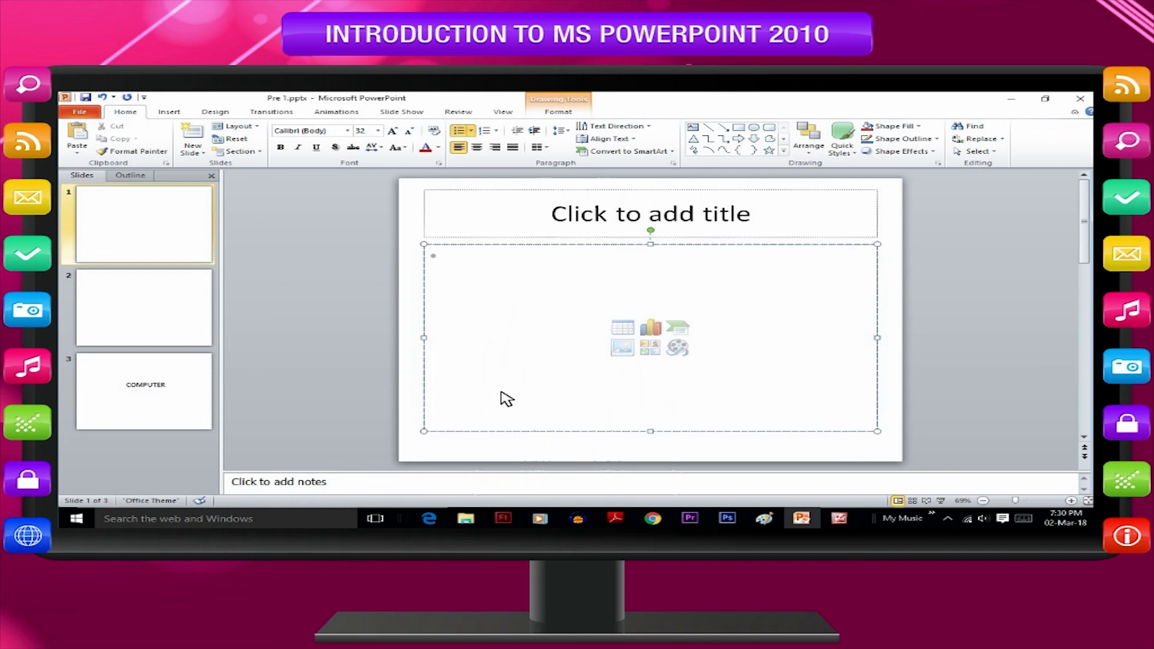